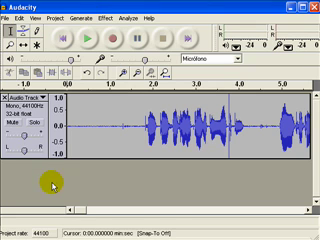
mouse_move(170, 211)
left_mouse_down()
mouse_move(160, 211)
mouse_move(270, 211)
left_mouse_up()
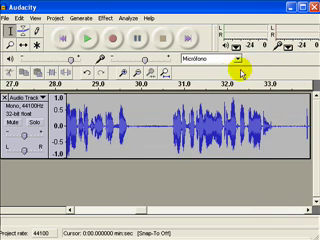
Review and play the recording, then select and preview the quiet stretch near 0.30–0.72 s.
left_click(138, 74)
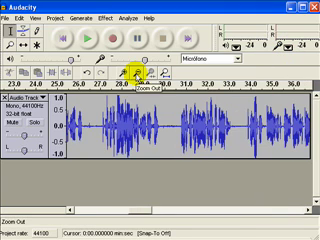
mouse_move(240, 218)
left_mouse_down()
mouse_move(243, 212)
mouse_move(75, 211)
left_mouse_up()
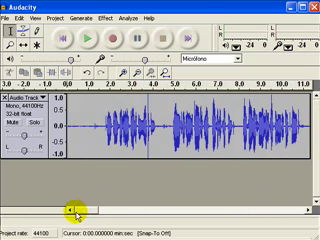
left_click(87, 38)
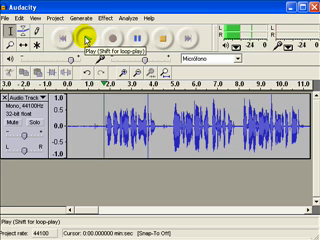
left_click(165, 38)
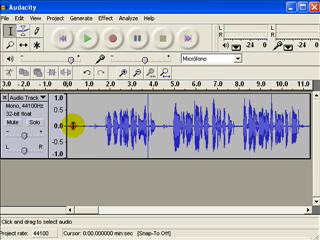
left_click_drag(73, 125, 79, 125)
left_click(91, 41)
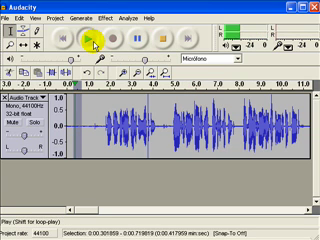
Capture the noise profile from the quiet opening with Noise Removal's Get Noise Profile.
left_click(104, 18)
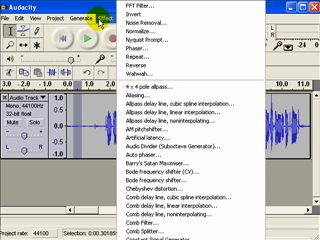
left_click(155, 23)
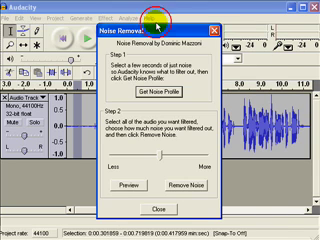
left_click(157, 92)
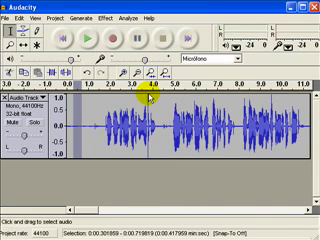
Select the whole track and run Noise Removal with the reduction slider at Less.
left_click(88, 122)
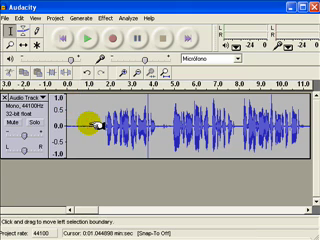
left_click(20, 18)
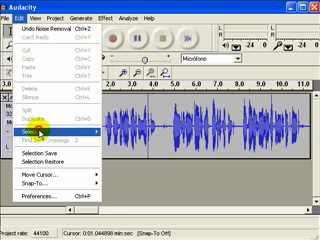
left_click(115, 131)
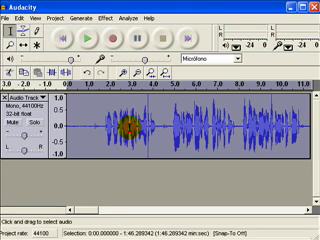
left_click(80, 18)
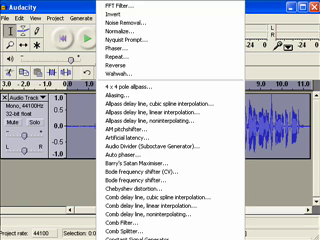
left_click(130, 22)
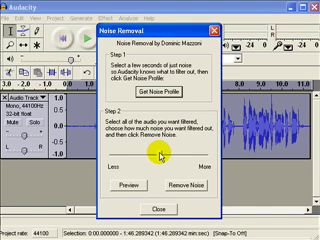
left_click_drag(161, 155, 118, 157)
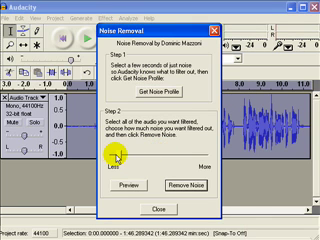
left_click(186, 185)
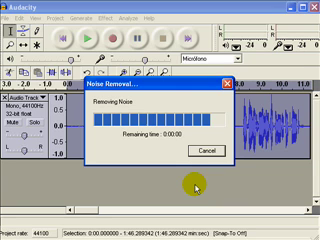
Play the cleaned recording from the start, then stop it.
left_click(84, 127)
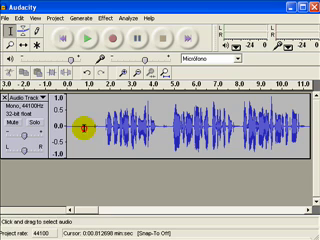
left_click(64, 38)
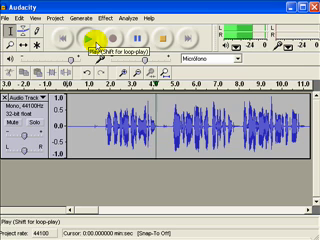
left_click(143, 39)
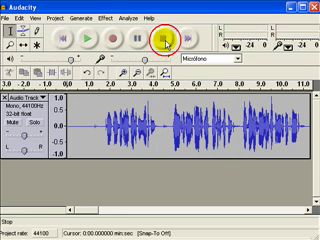
Start Import Audio and pick MP3_Intro_final in Podcast > English Audio Podcasts.
left_click(56, 18)
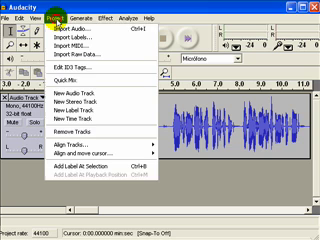
left_click(62, 28)
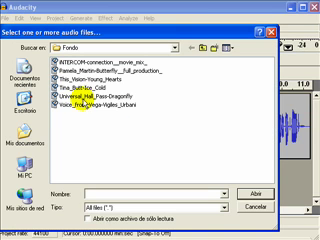
left_click(202, 48)
left_click(202, 48)
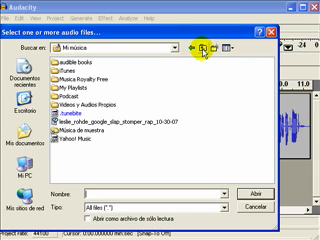
double_click(62, 96)
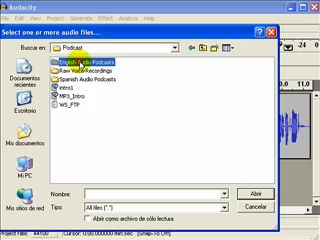
double_click(80, 62)
left_click(72, 88)
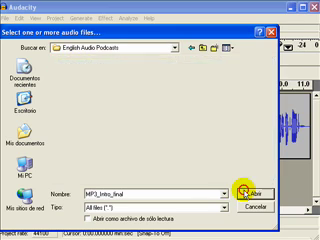
Import the intro clip and time-shift the voice track to start near 15 s.
left_click(252, 193)
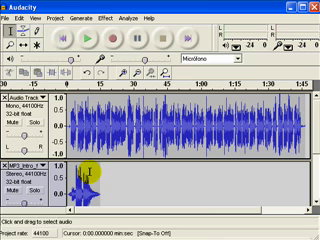
left_click(24, 44)
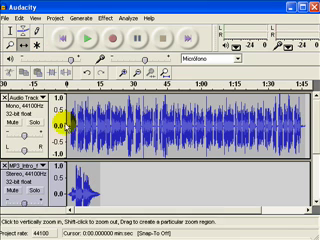
left_click_drag(100, 133, 146, 133)
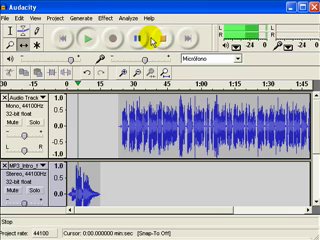
Import Universal_Hall_Pass-Dragonfly from Musica Royalty Free > Fondo as a new track.
left_click(56, 18)
left_click(68, 28)
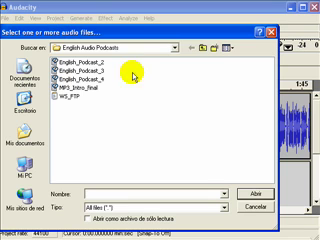
left_click(203, 48)
left_click(203, 48)
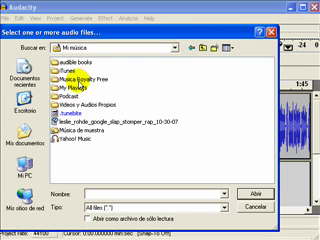
double_click(78, 79)
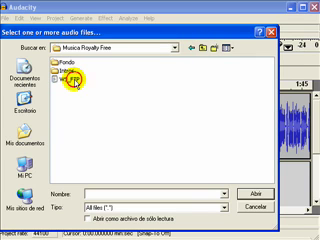
double_click(66, 62)
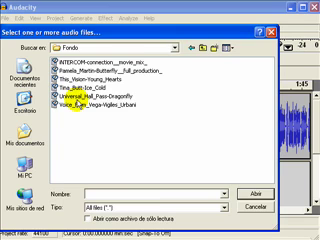
left_click(95, 96)
left_click(253, 194)
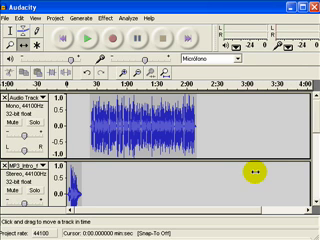
left_click_drag(314, 112, 314, 152)
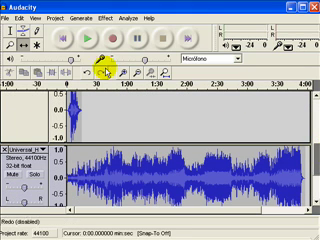
Time-shift the Dragonfly music track later and adjust the upper track's height.
left_click(28, 44)
left_click_drag(116, 174, 130, 176)
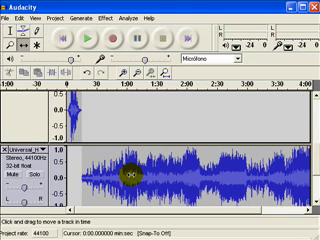
left_click_drag(314, 145, 314, 128)
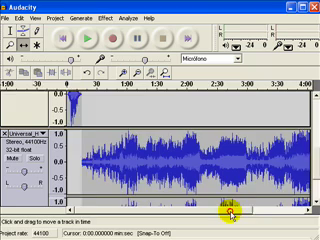
left_click_drag(230, 210, 290, 210)
mouse_move(314, 165)
left_mouse_down()
mouse_move(314, 122)
mouse_move(314, 137)
left_mouse_up()
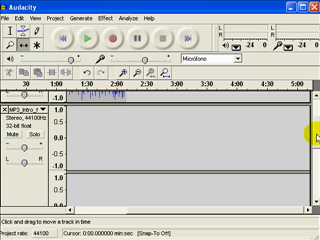
mouse_move(314, 137)
left_mouse_down()
mouse_move(314, 148)
mouse_move(314, 130)
left_mouse_up()
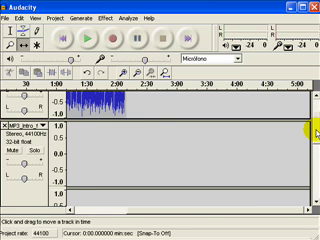
Return to the start of the tracks and preview the arrangement.
left_click(78, 207)
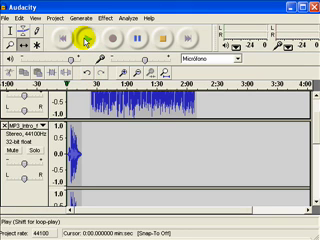
left_click(87, 40)
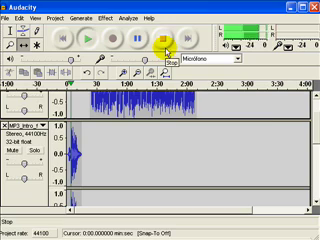
left_click(165, 43)
left_click_drag(313, 152, 313, 175)
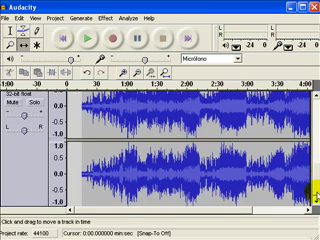
Lower the Dragonfly music track's gain to -12 dB.
left_click(312, 205)
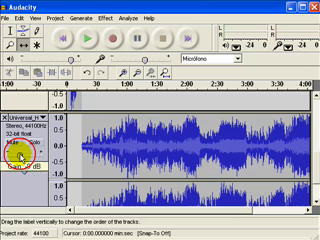
left_click_drag(25, 155, 18, 156)
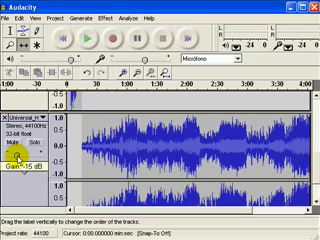
left_click(313, 180)
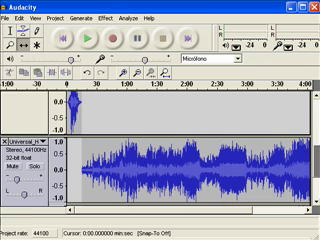
Play the mix from about 0:11 with the Selection tool, then stop.
left_click(9, 33)
left_click(76, 108)
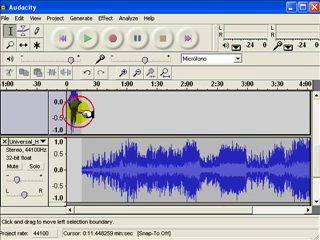
left_click(90, 39)
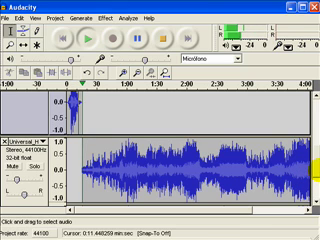
left_click_drag(314, 165, 314, 122)
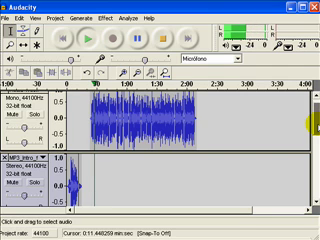
left_click_drag(314, 122, 314, 138)
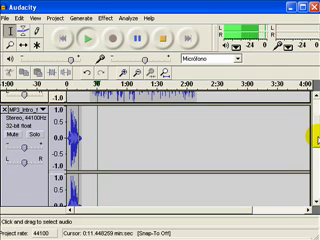
left_click(165, 40)
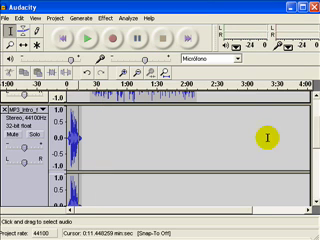
mouse_move(314, 138)
left_mouse_down()
mouse_move(311, 160)
mouse_move(314, 145)
mouse_move(314, 158)
left_mouse_up()
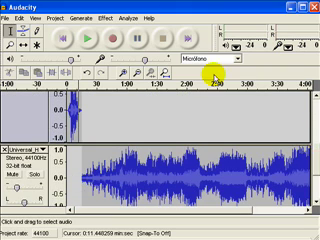
left_click_drag(228, 157, 313, 160)
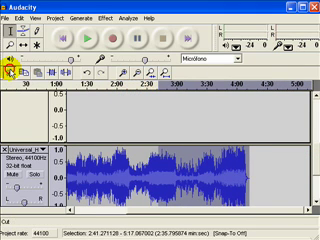
Cut the music after about 2:41 and fade it out from about 2:13.
left_click(9, 72)
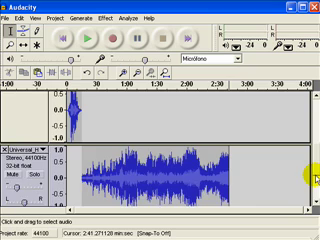
mouse_move(313, 175)
left_mouse_down()
mouse_move(313, 140)
mouse_move(313, 165)
left_mouse_up()
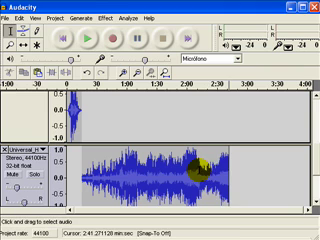
left_click_drag(199, 168, 240, 172)
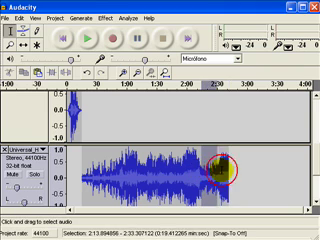
left_click(78, 18)
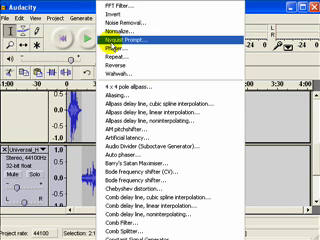
left_click(120, 4)
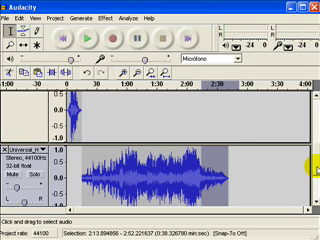
left_click(192, 168)
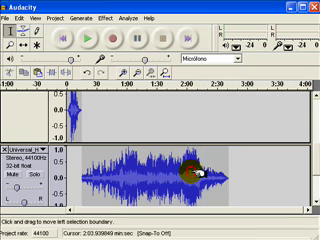
left_click(91, 40)
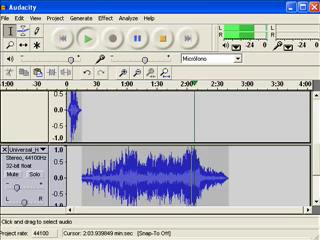
mouse_move(314, 152)
left_mouse_down()
mouse_move(314, 118)
mouse_move(314, 175)
left_mouse_up()
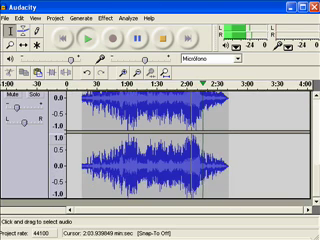
mouse_move(314, 175)
left_mouse_down()
mouse_move(314, 105)
mouse_move(314, 170)
left_mouse_up()
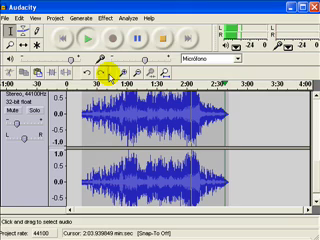
Start Save Project As and browse to Mi música > Podcast > Raw Voice Recordings.
left_click(19, 17)
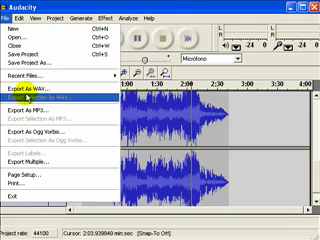
left_click(27, 54)
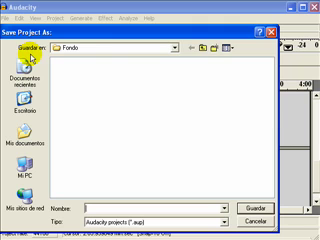
left_click(203, 48)
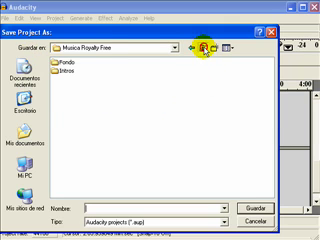
left_click(203, 48)
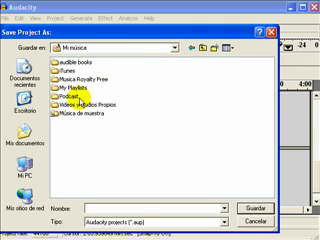
double_click(70, 96)
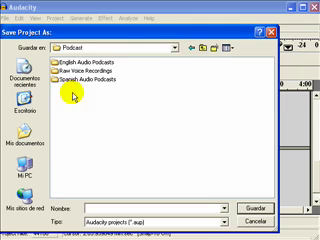
double_click(68, 71)
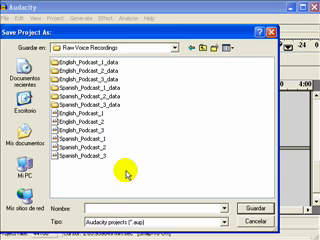
Save the project there as English_Podcast_1a.
left_click(82, 113)
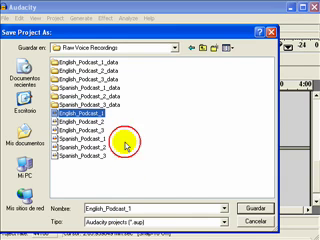
left_click(158, 208)
key("End")
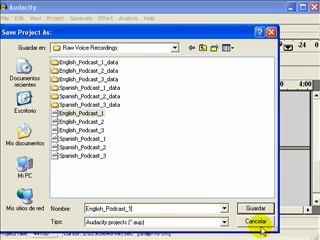
left_click(255, 208)
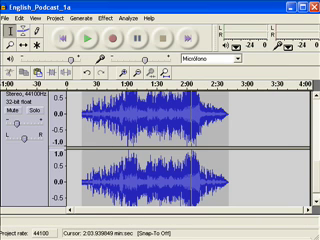
left_click(5, 16)
Export English_Podcast_1.mp3 to English Audio Podcasts with title, year 2007 and genre Blues tags.
left_click(28, 99)
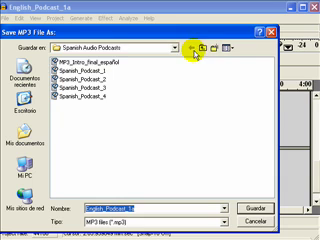
left_click(191, 48)
double_click(82, 62)
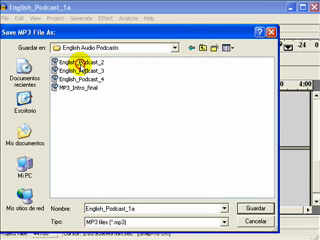
double_click(170, 209)
left_click(198, 209)
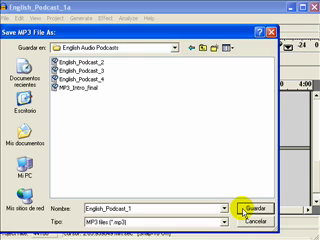
left_click(243, 210)
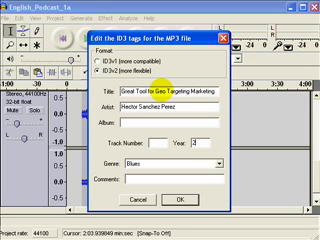
left_click(178, 202)
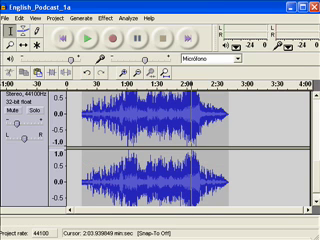
Close the current project and relaunch Audacity from the Start menu with an empty project.
left_click(6, 17)
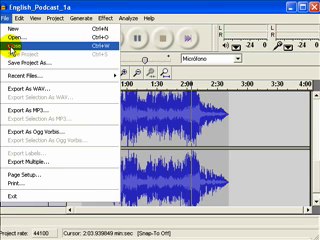
left_click(12, 46)
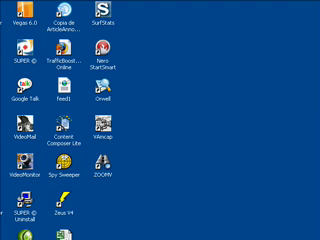
key("super")
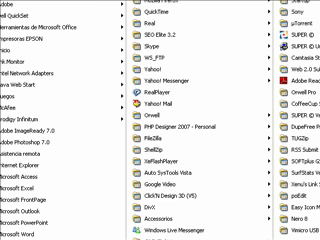
key("Escape")
key("Escape")
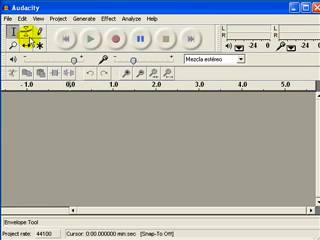
Open the exported English_Podcast_1 MP3 from Podcast > English Audio Podcasts.
left_click(7, 18)
left_click(14, 29)
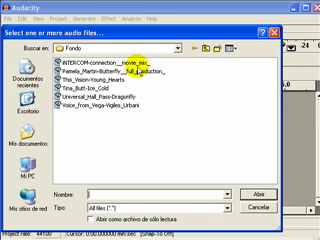
left_click(214, 49)
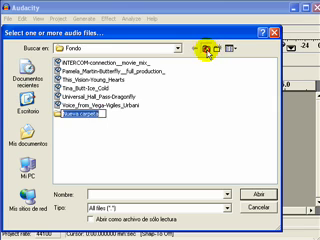
left_click(205, 49)
left_click(205, 49)
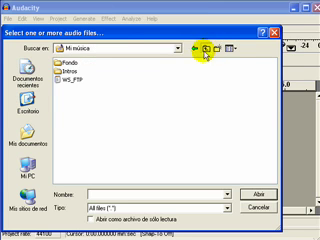
double_click(72, 94)
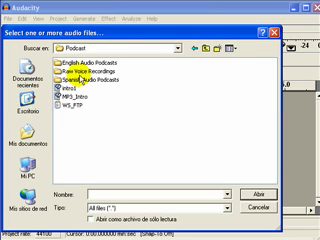
double_click(85, 62)
left_click(85, 62)
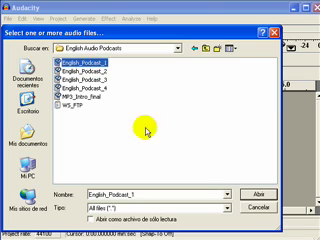
left_click(257, 193)
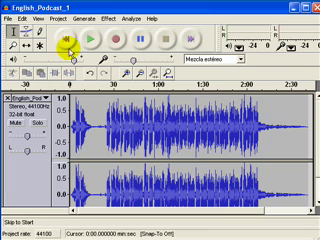
Start playback of the reopened English_Podcast_1 track from the transport toolbar.
left_click(90, 40)
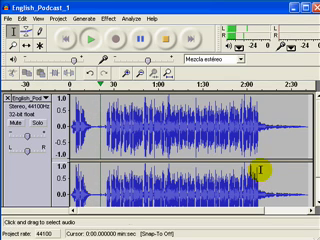
scroll(312, 178, "down", 2)
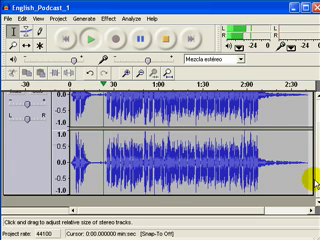